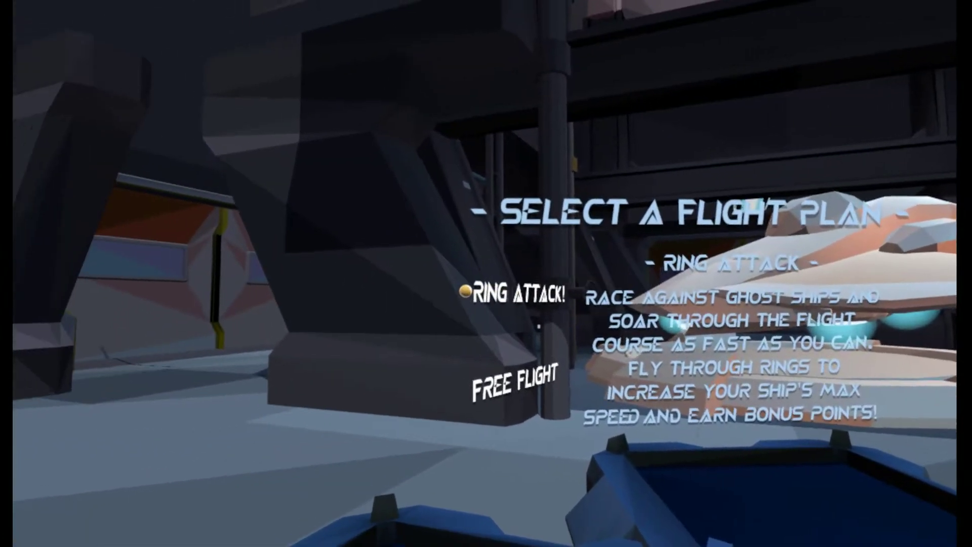
click(479, 284)
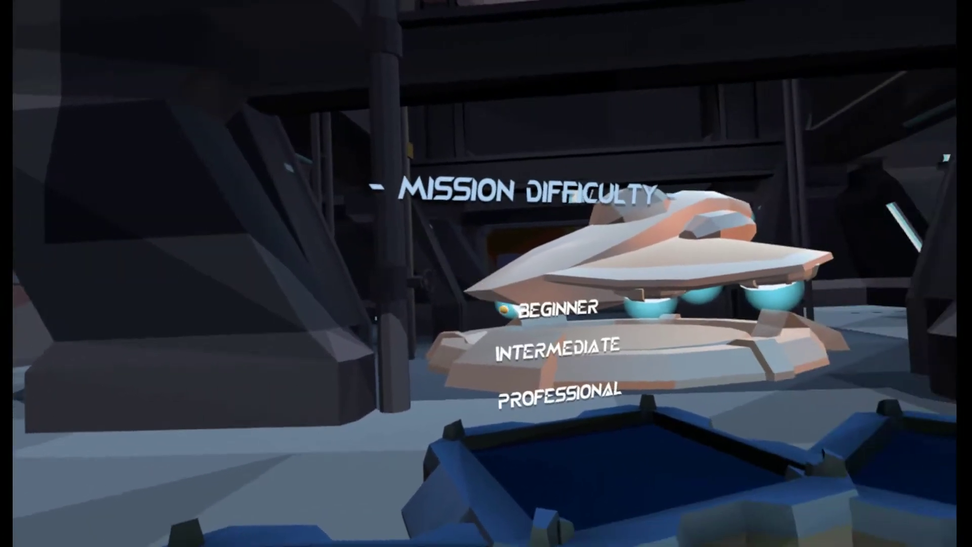
click(502, 313)
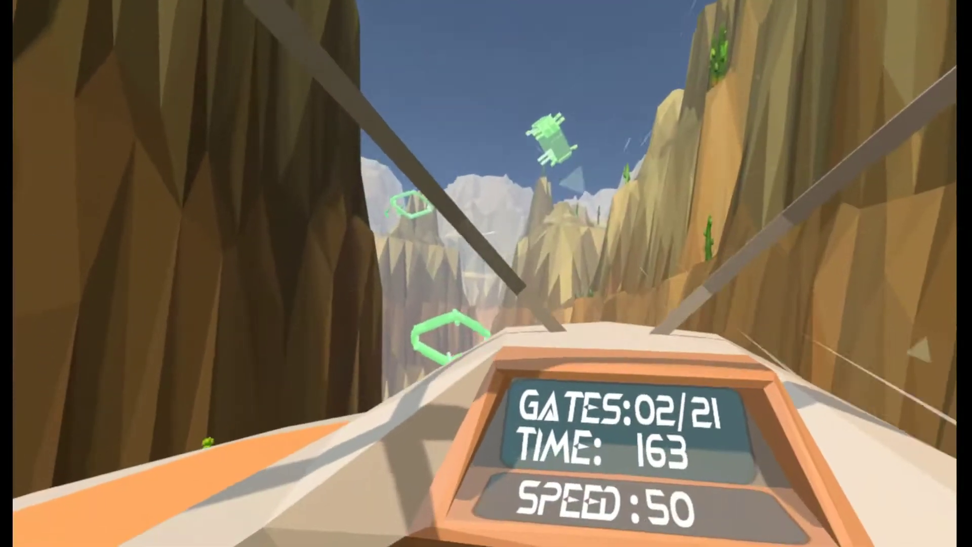
key(Escape)
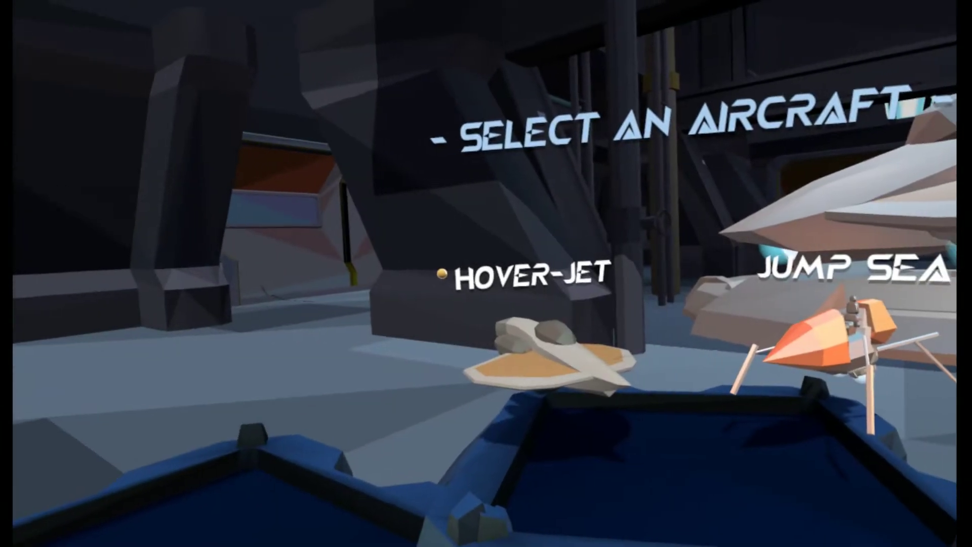
key(Right)
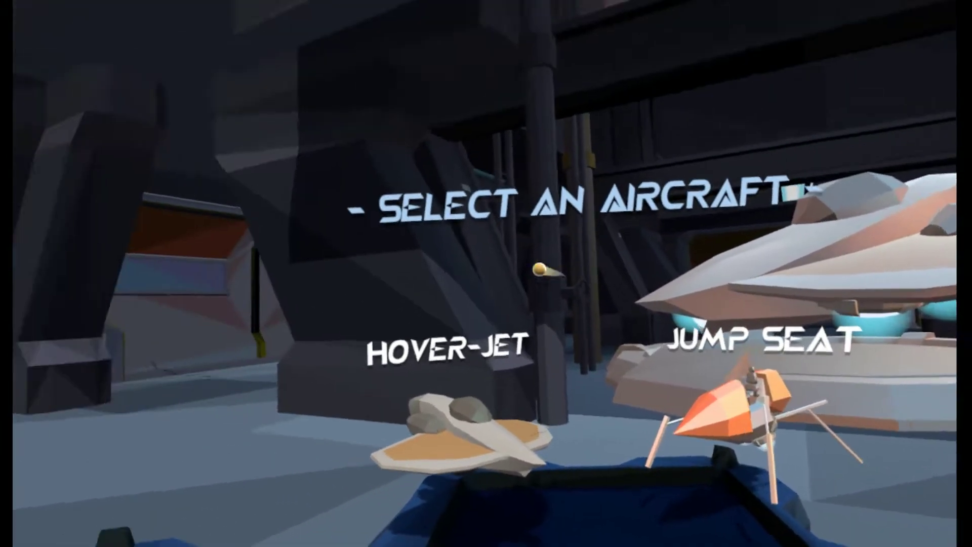
key(Left)
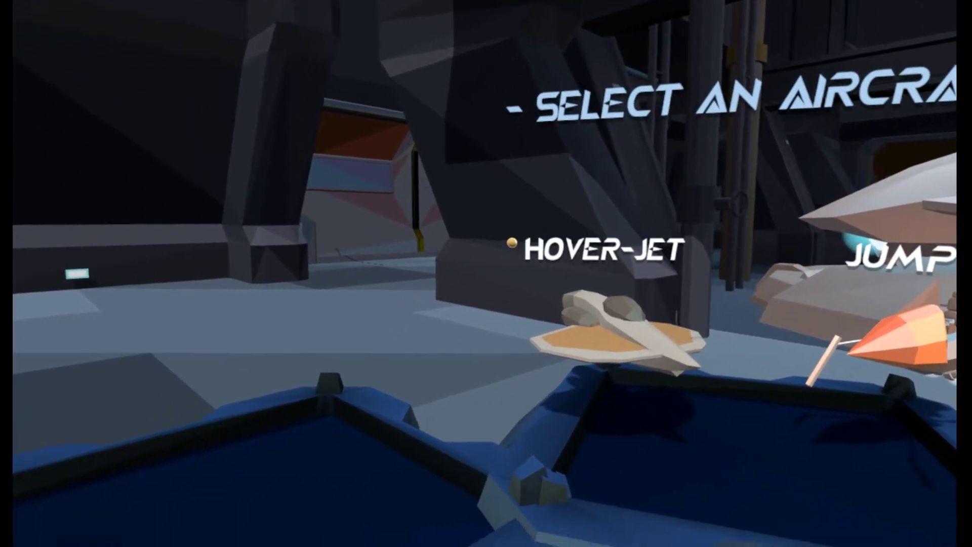
key(Up)
key(Return)
key(Return)
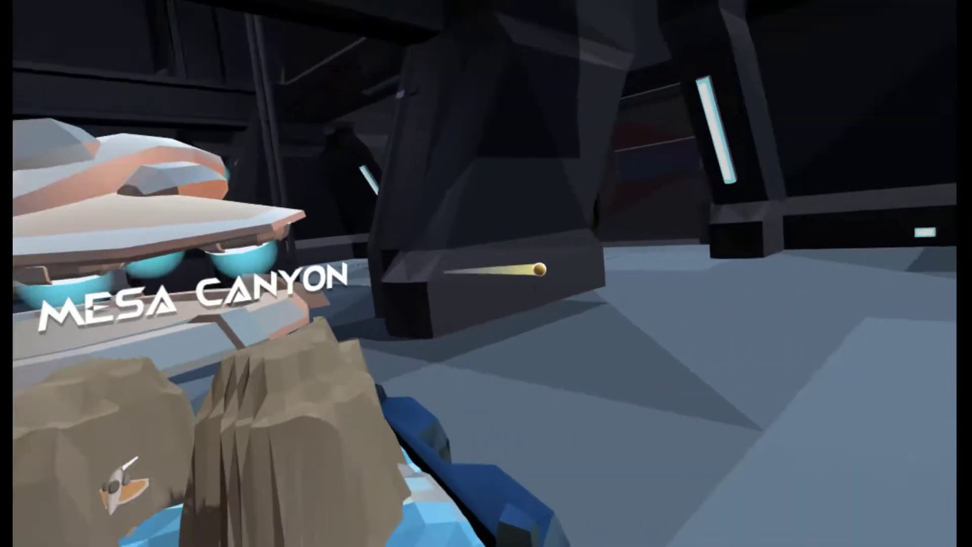